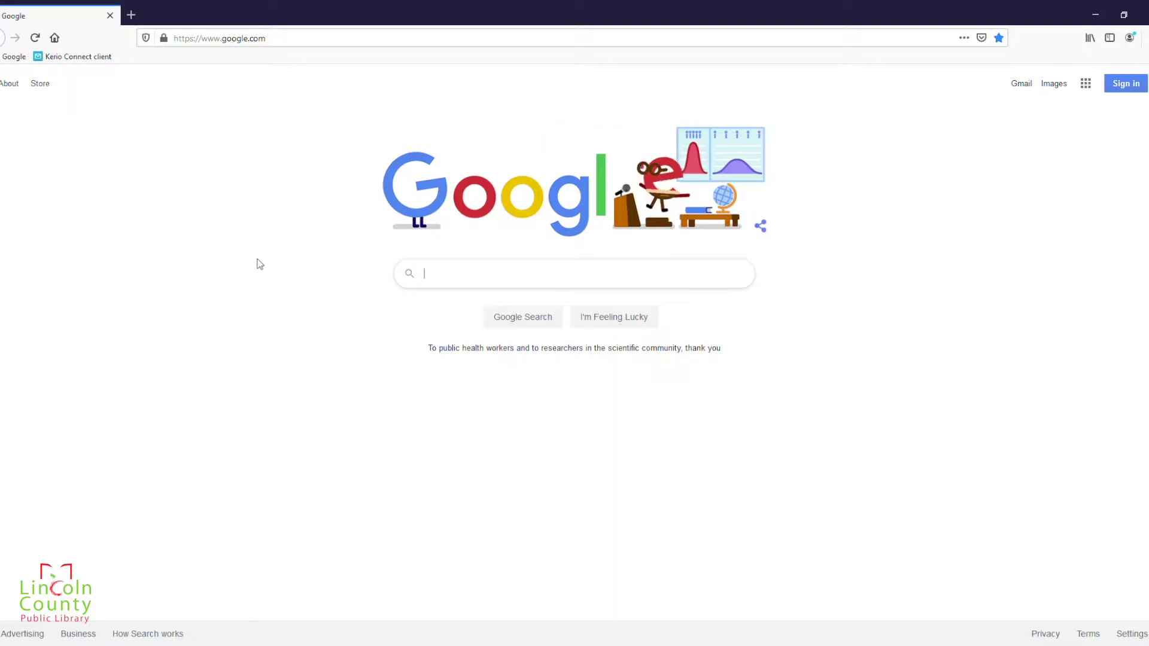
click(295, 39)
text(www.mylin)
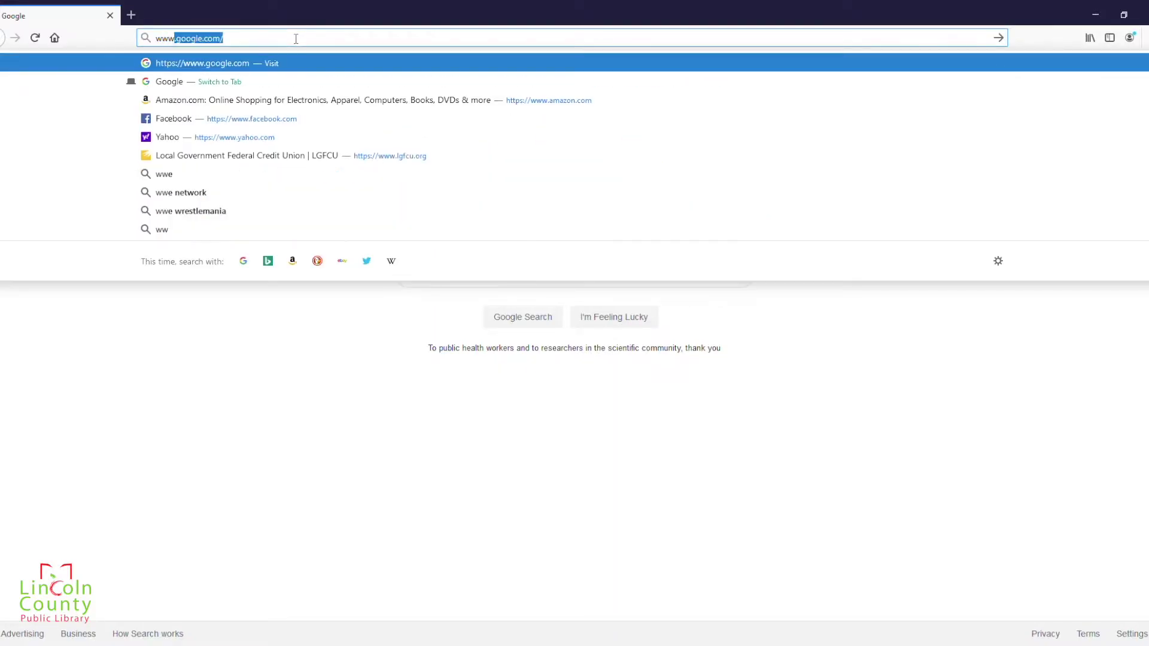
text(coln)
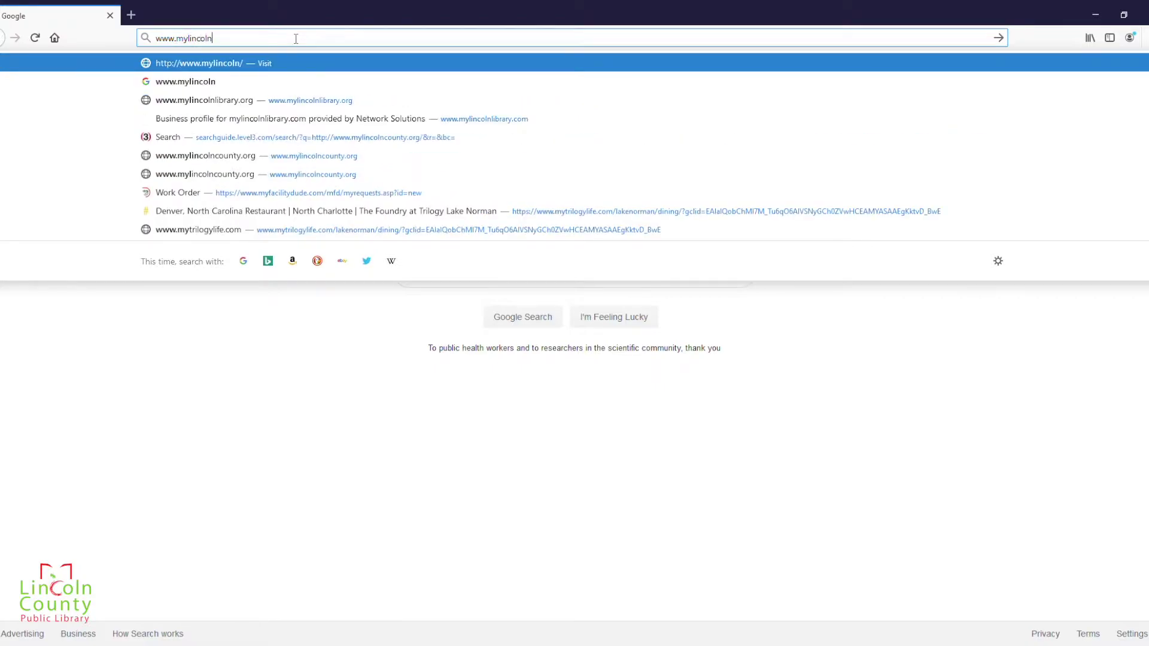
text(library.org)
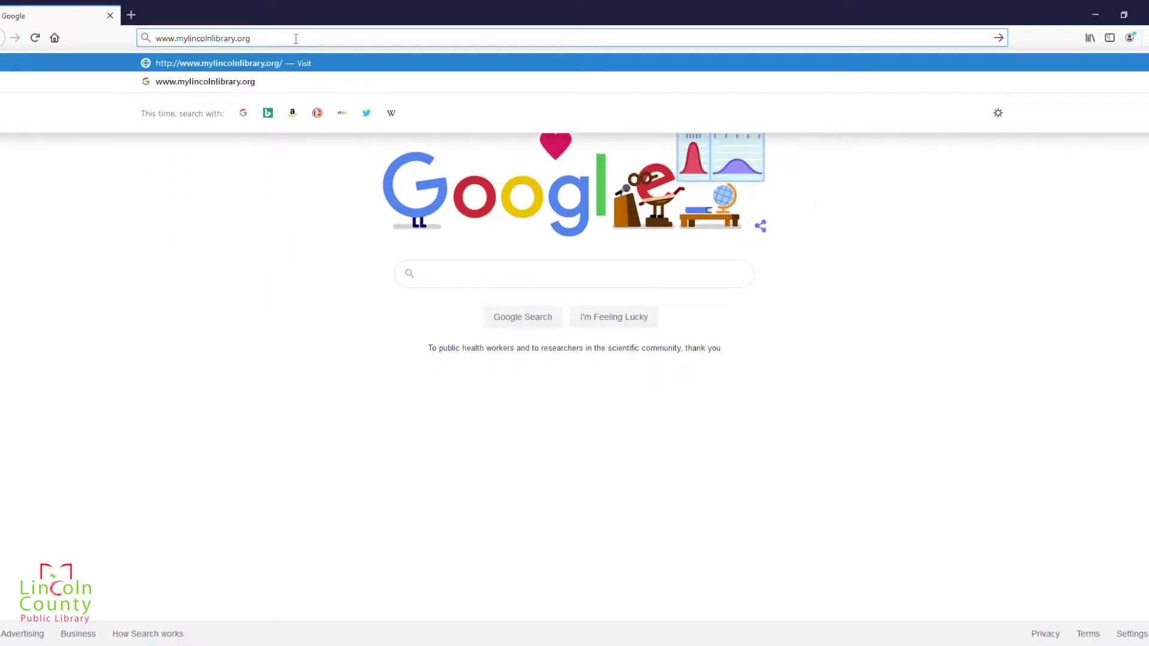
key(Return)
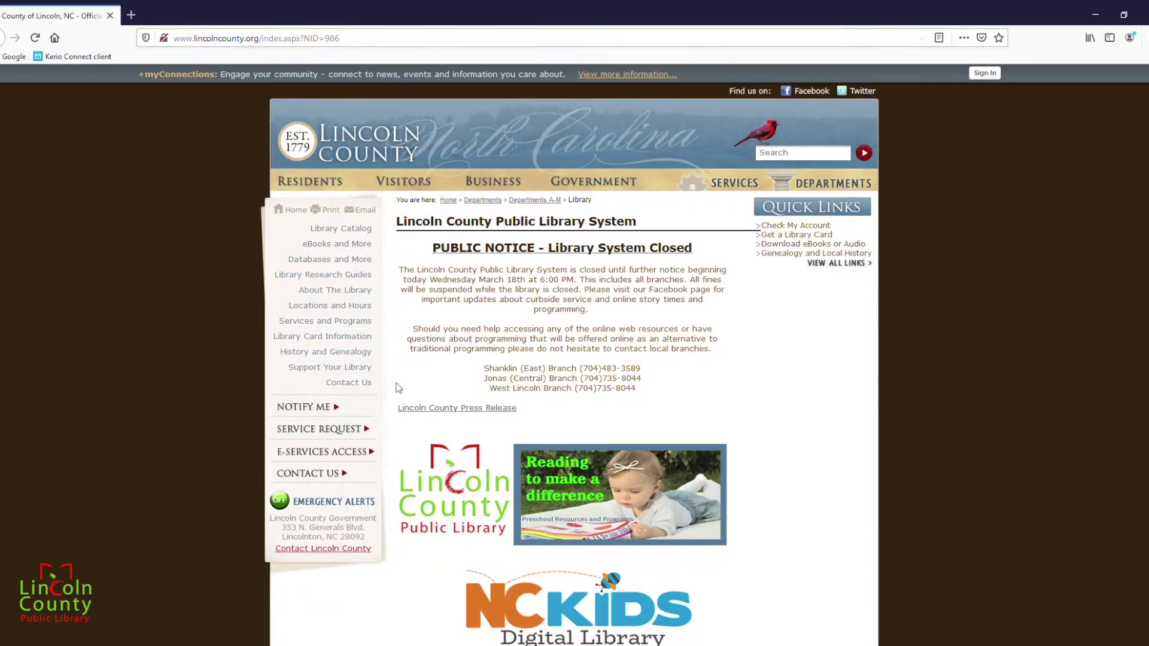
click(365, 232)
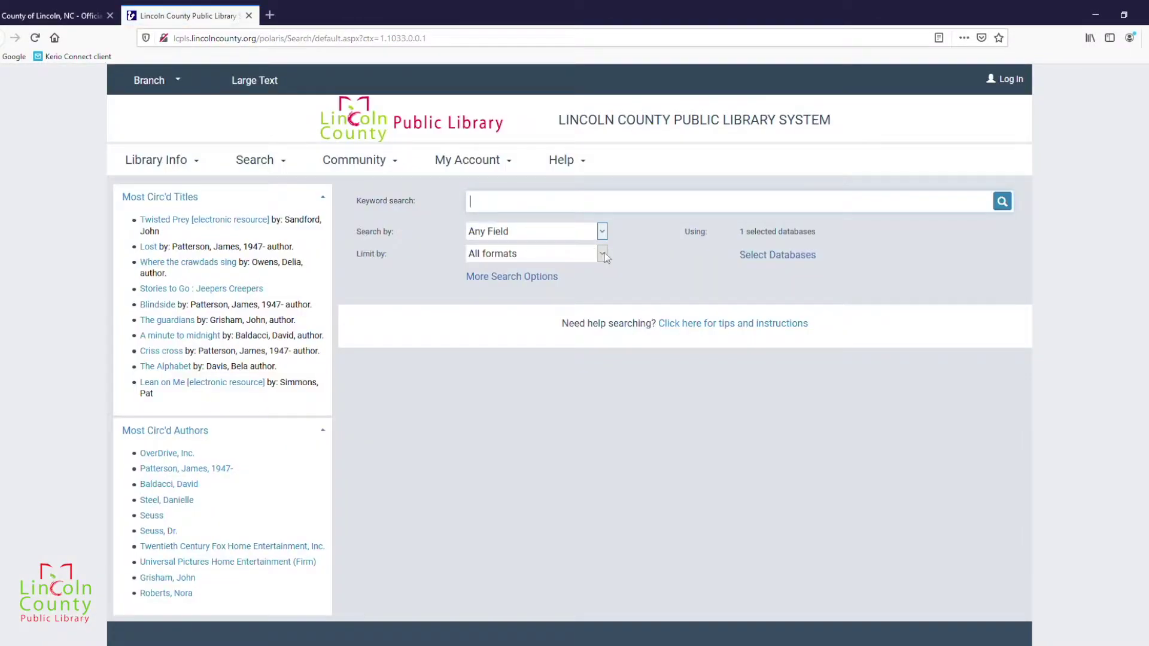
click(248, 15)
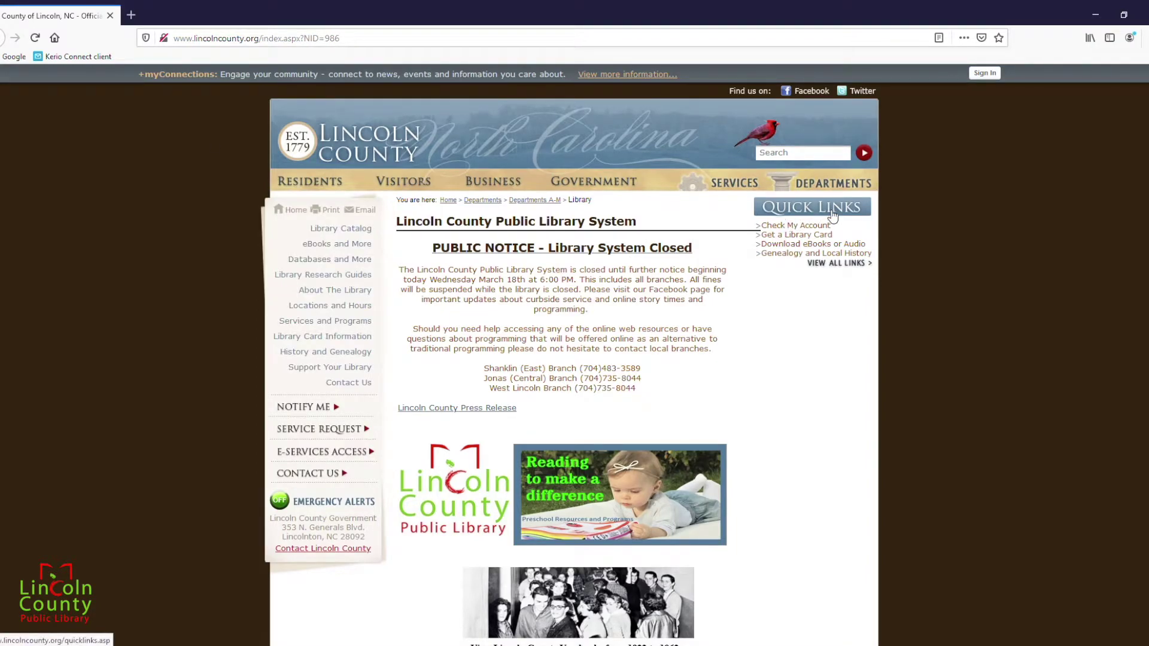
Open the library account page and log in with the patron's card barcode and account password
click(787, 228)
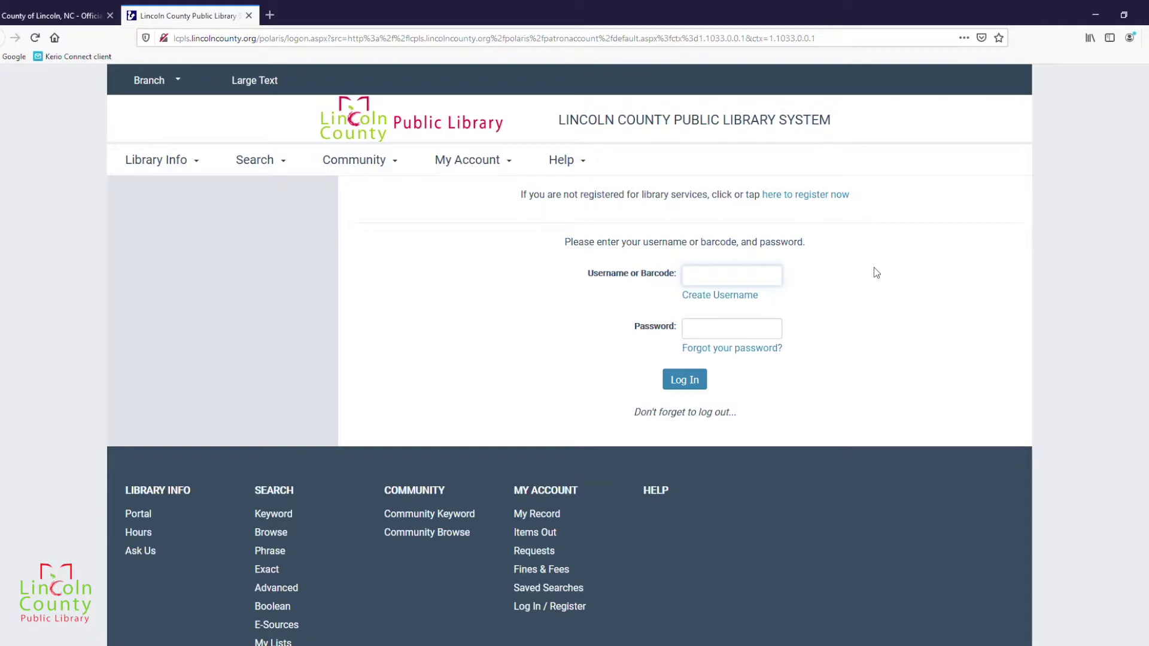
text(21925)
click(744, 326)
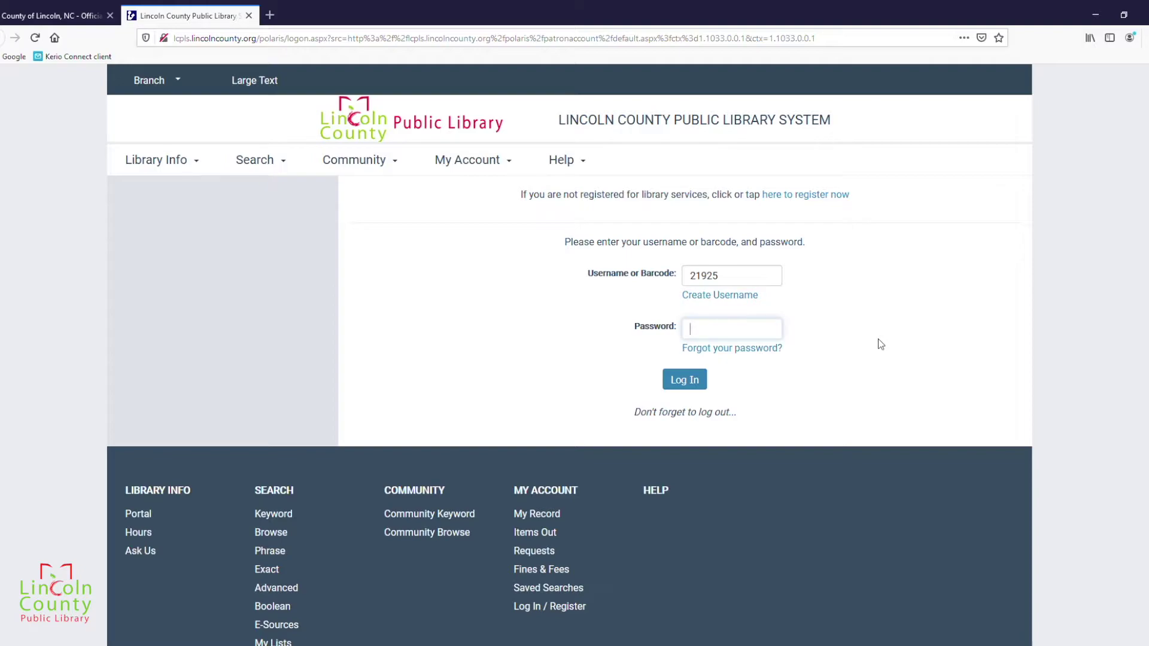
text(••)
click(696, 384)
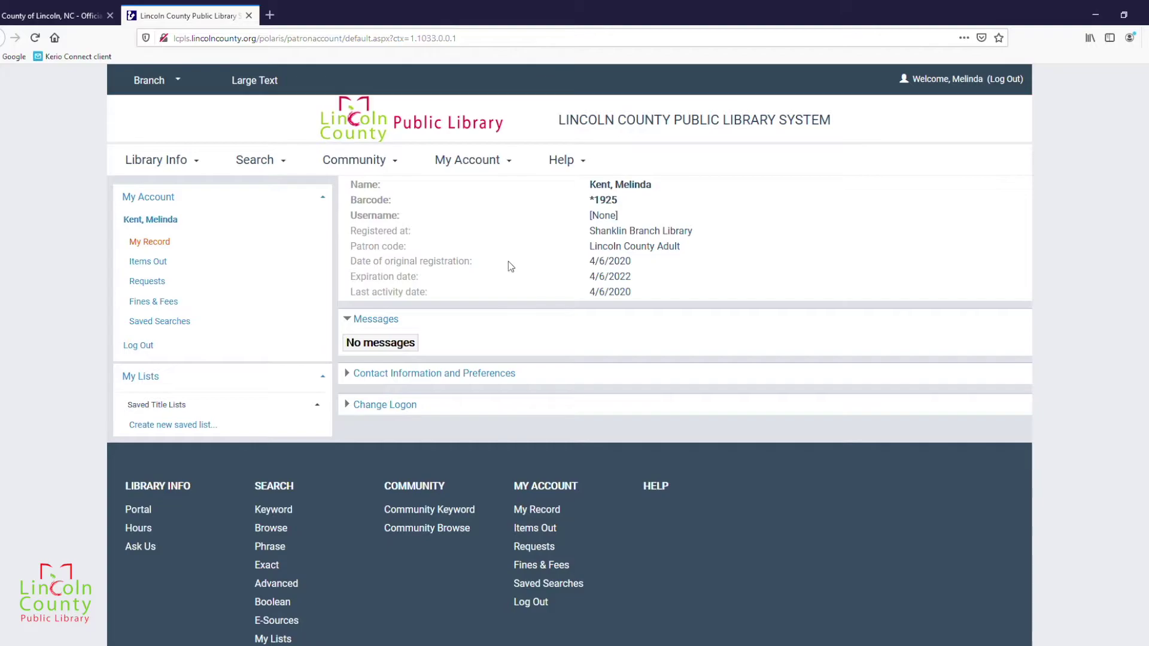
Review the account's Items Out, Fines & Fees and Saved Searches pages, ending on Requests
click(151, 264)
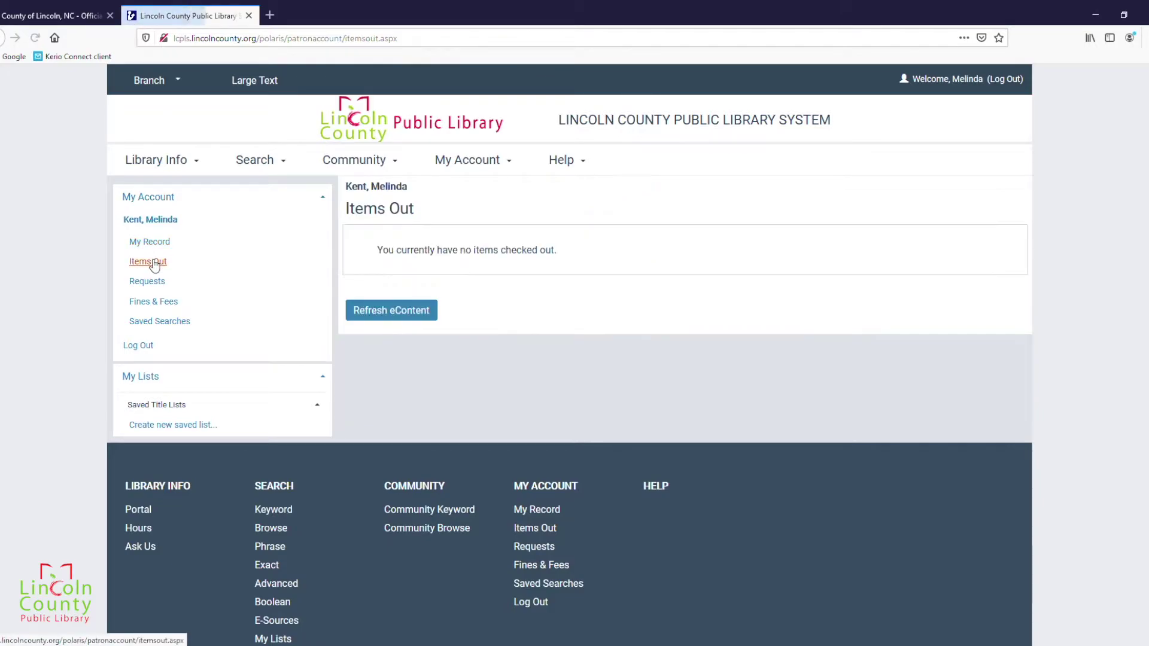
click(154, 284)
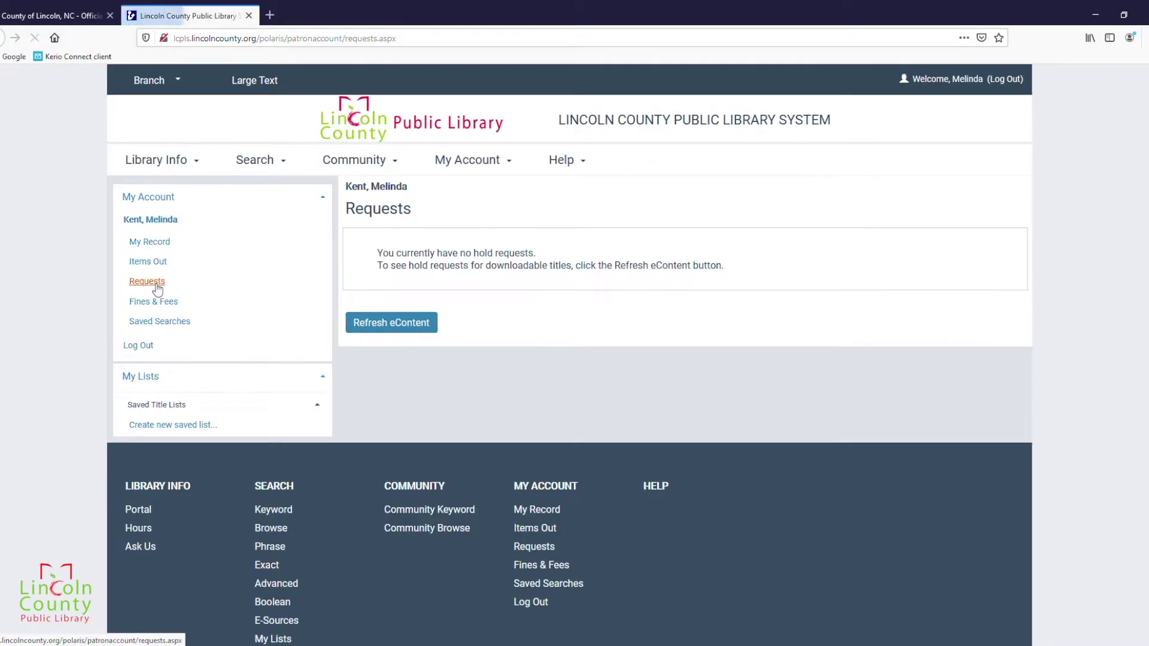
click(159, 302)
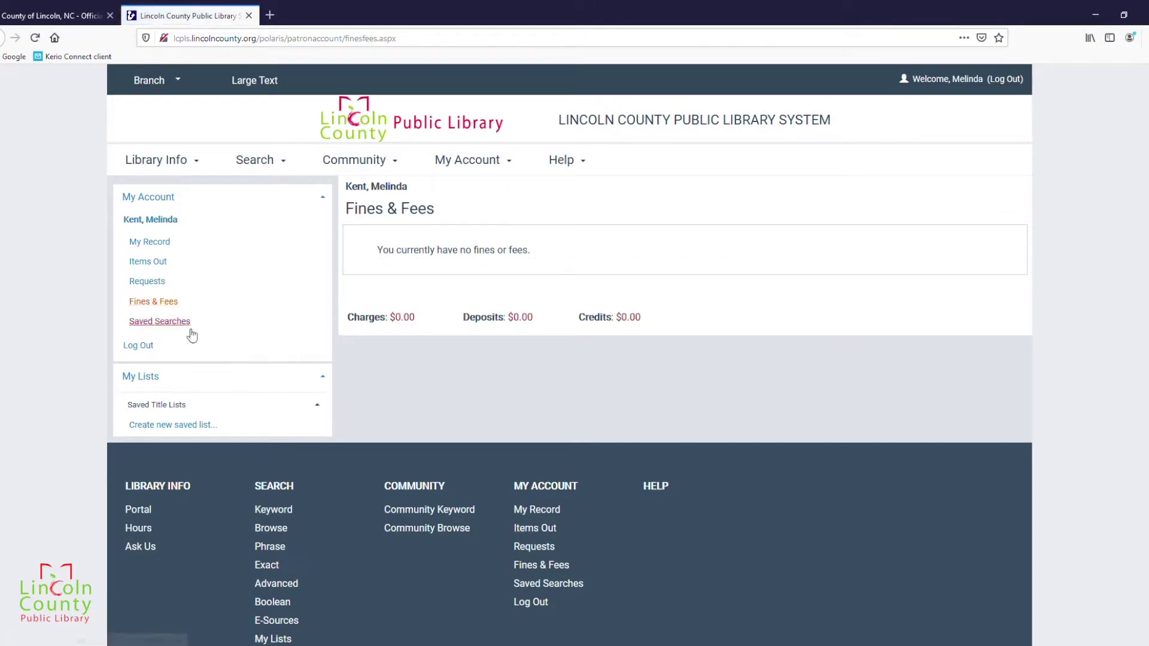
click(180, 326)
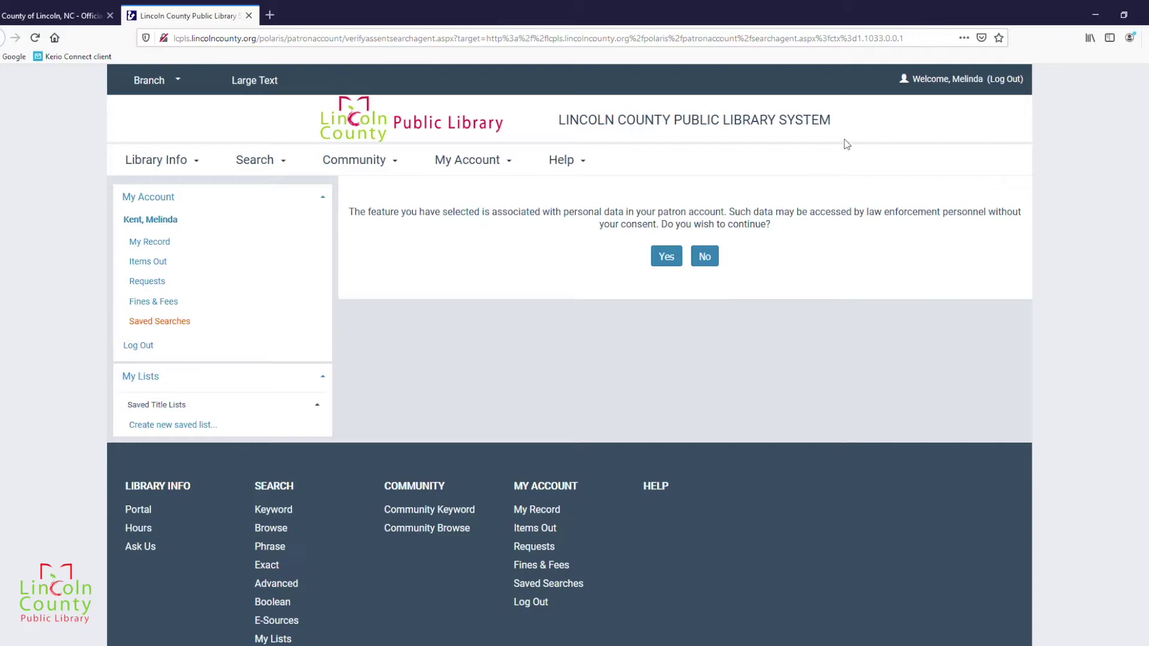
click(147, 282)
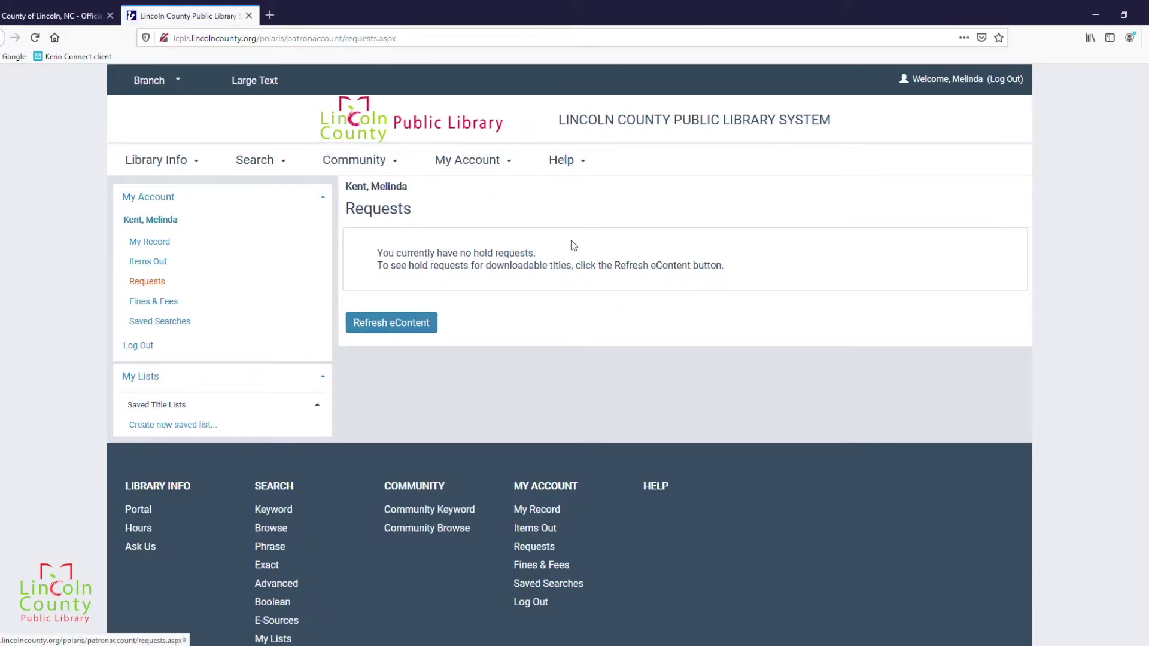
Switch the catalog to the Shanklin Branch Library and check the availability of the new book After sundown
click(179, 76)
click(179, 153)
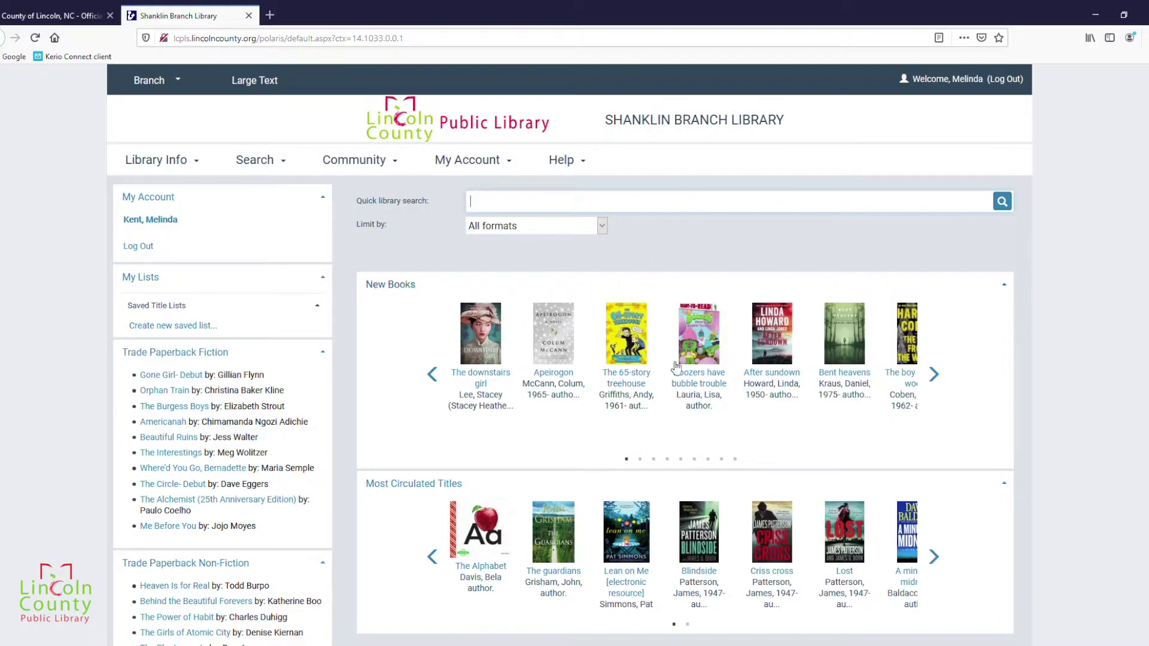
click(785, 375)
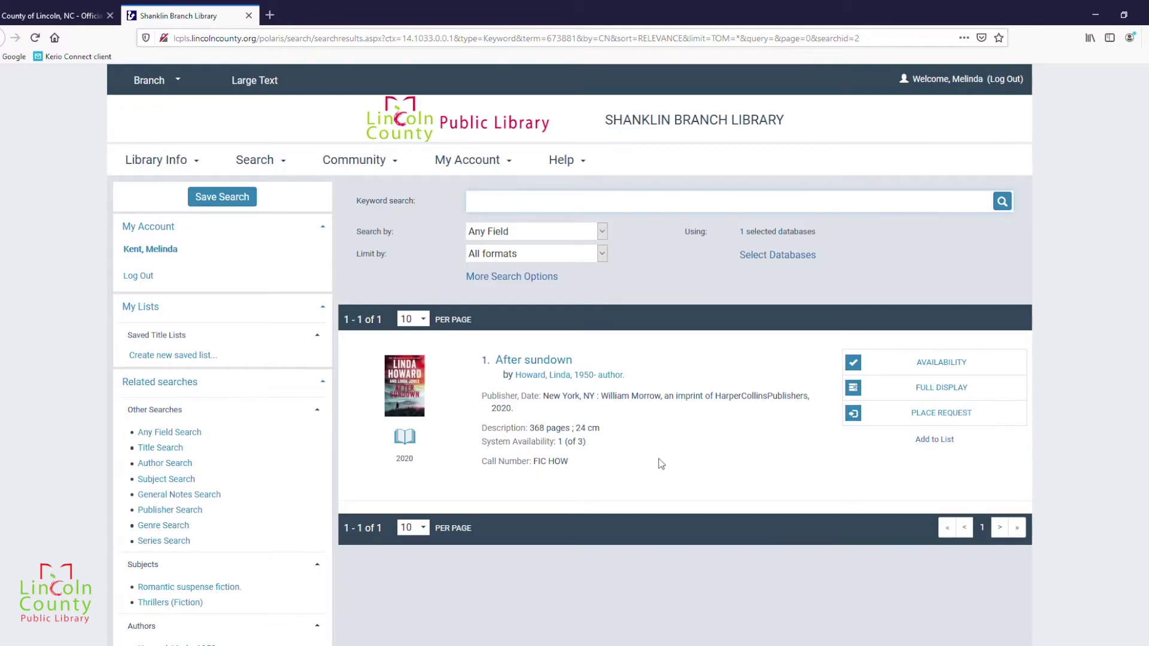
click(962, 362)
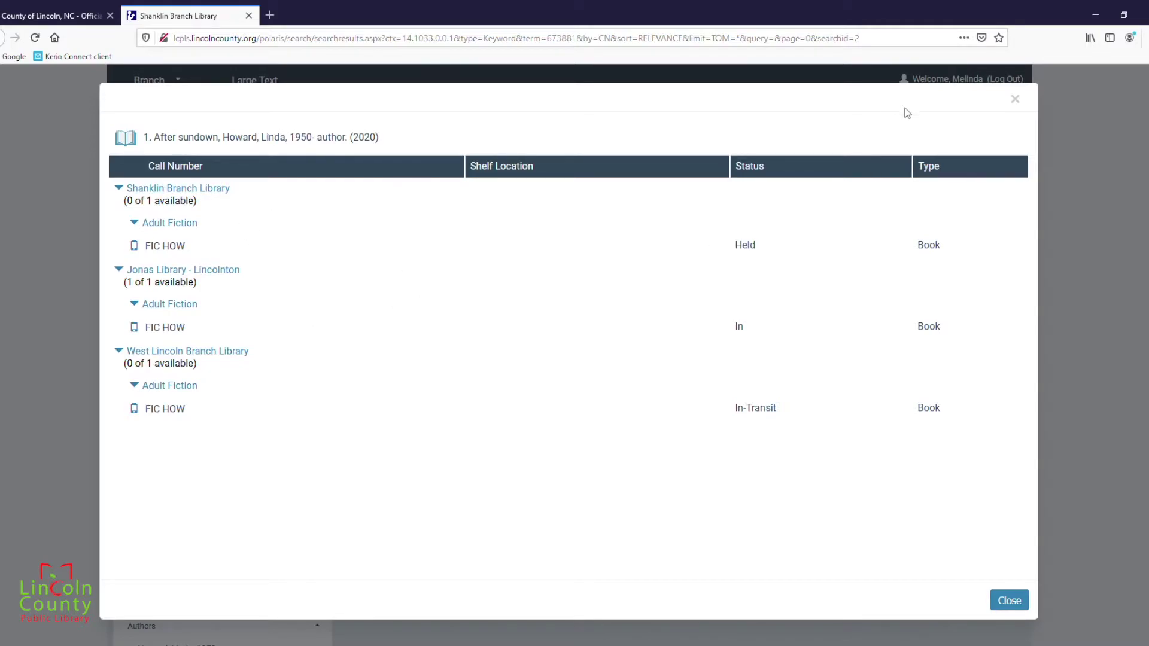
click(1011, 600)
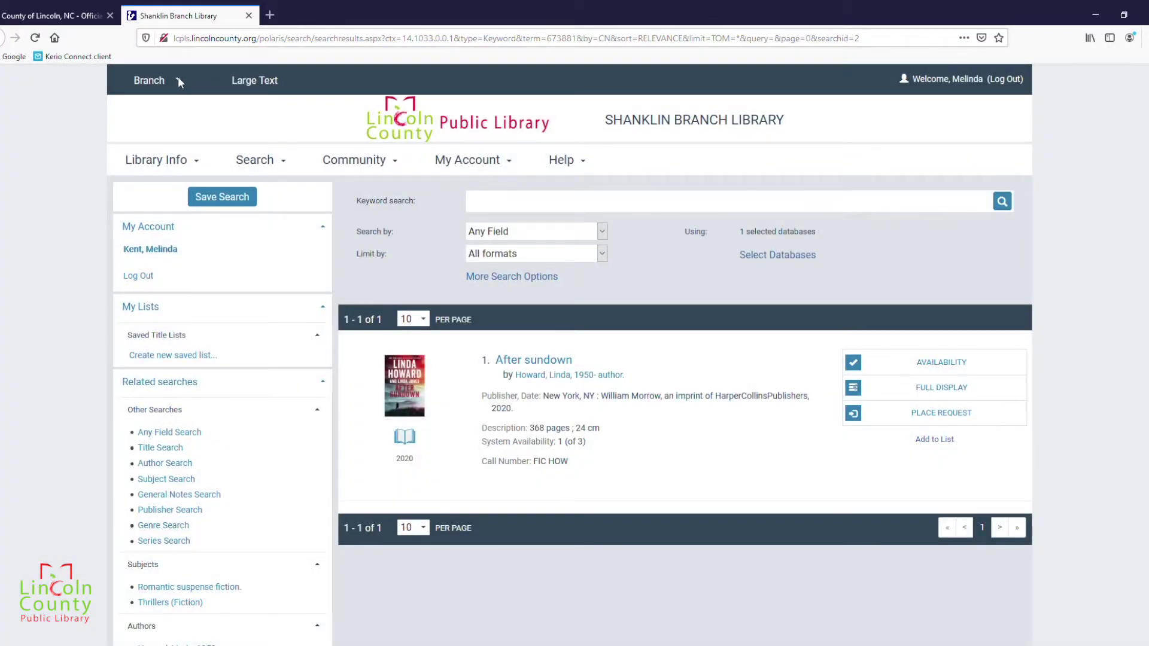
Return to the Shanklin Branch Library home page and search the catalog for James Patterson
click(190, 153)
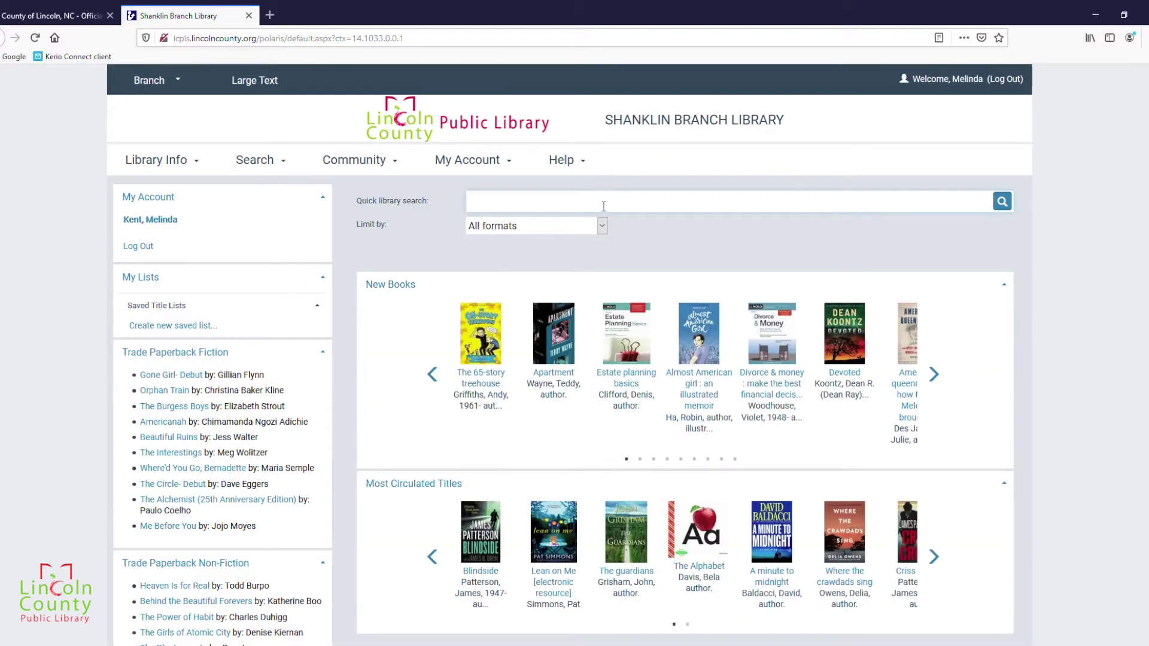
click(603, 206)
text(James Patterson)
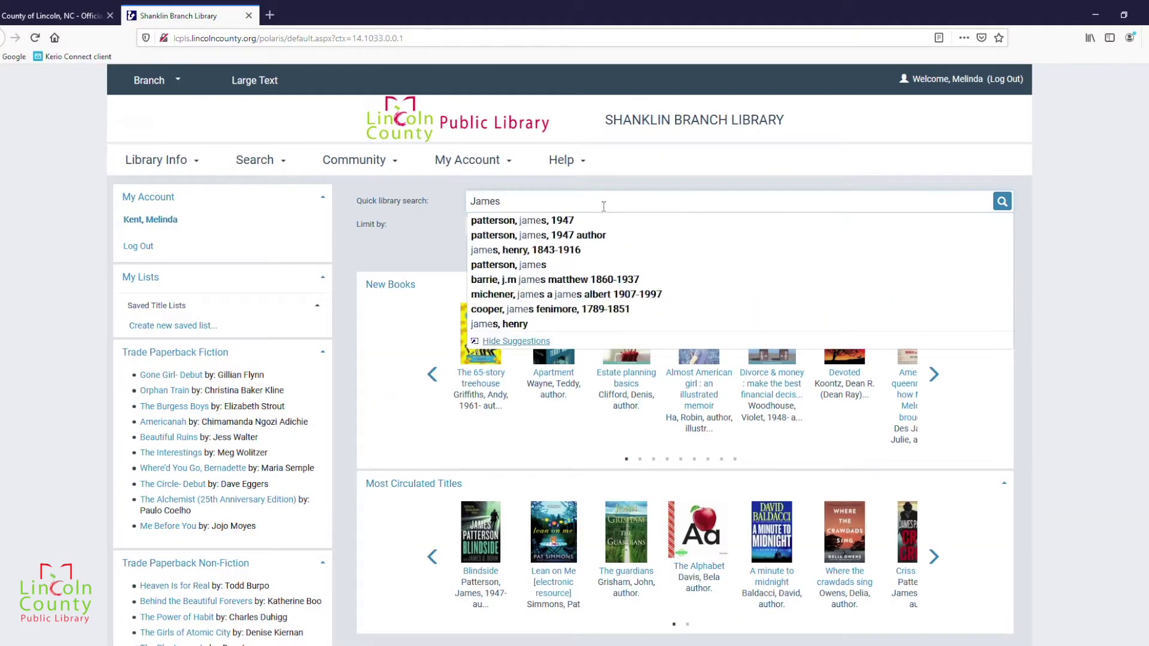
key(Return)
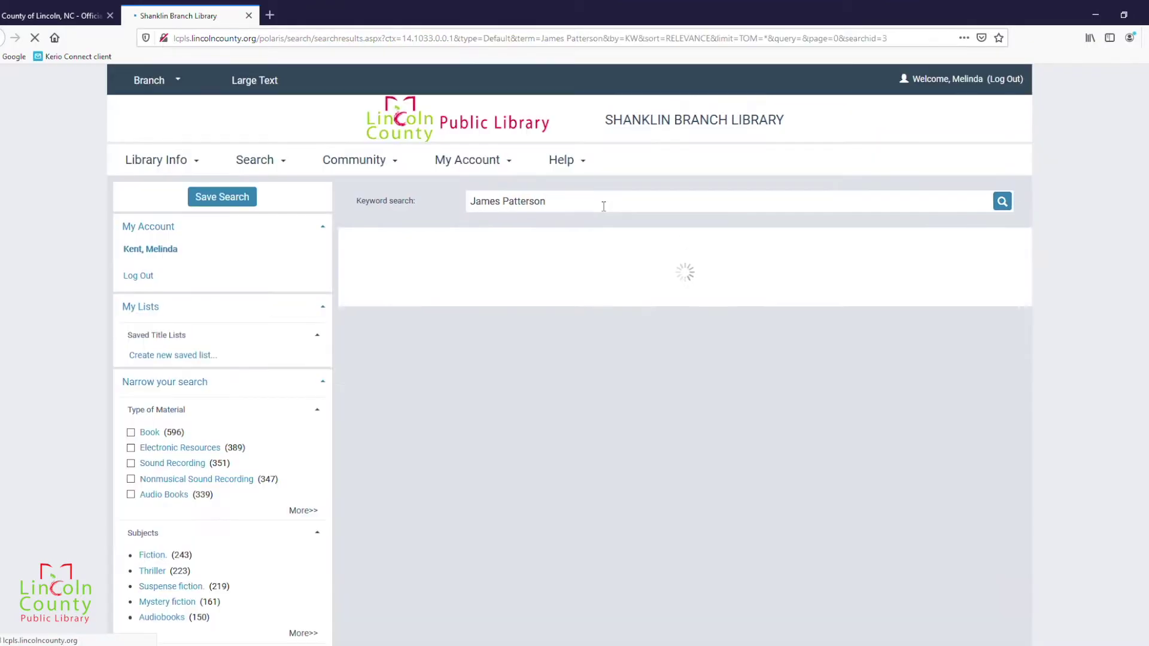
Check the branch availability of The river murders [AUDIOBOOK] in the search results
scroll(691, 362, down, 3)
scroll(690, 362, down, 2)
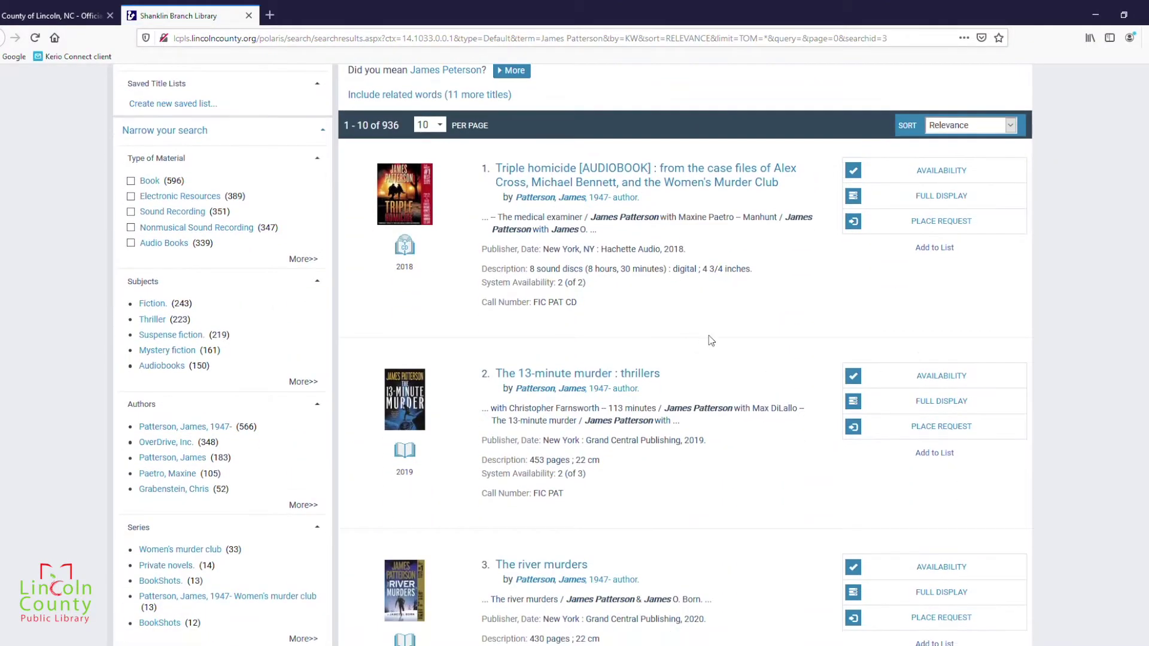
scroll(764, 346, down, 3)
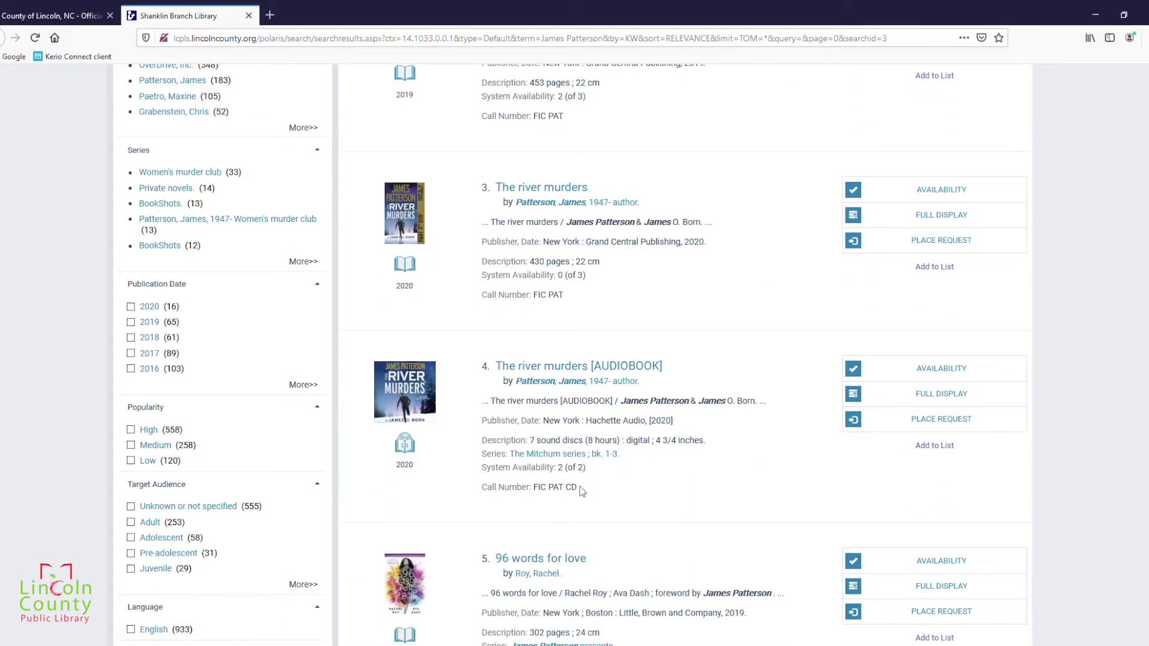
click(926, 381)
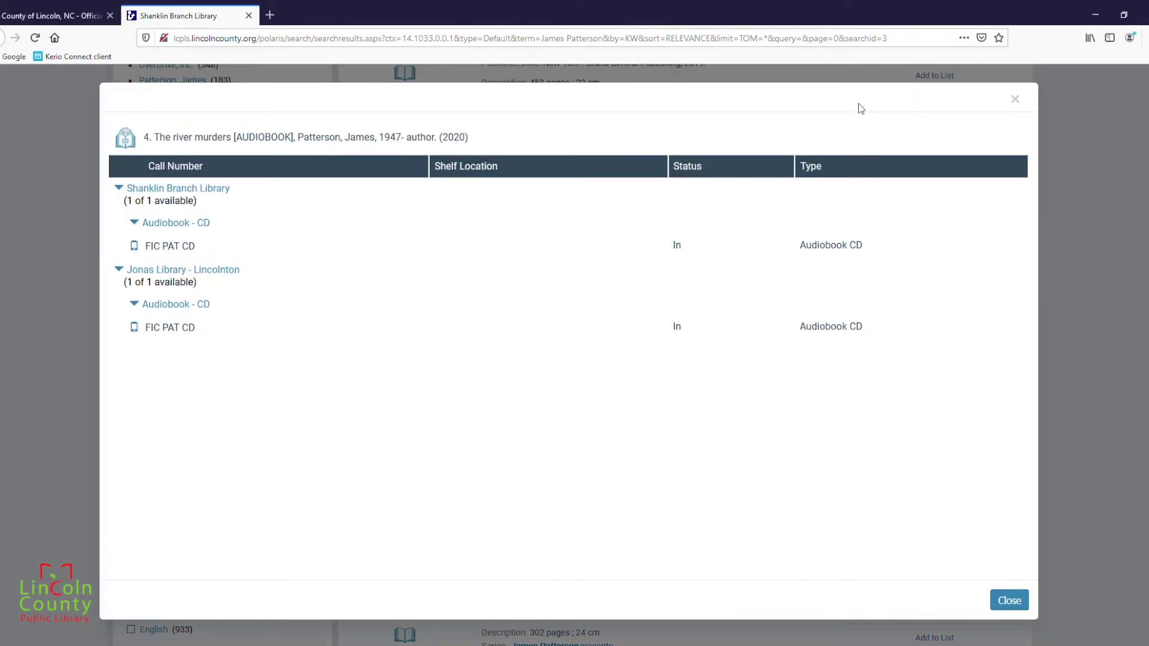
click(1008, 600)
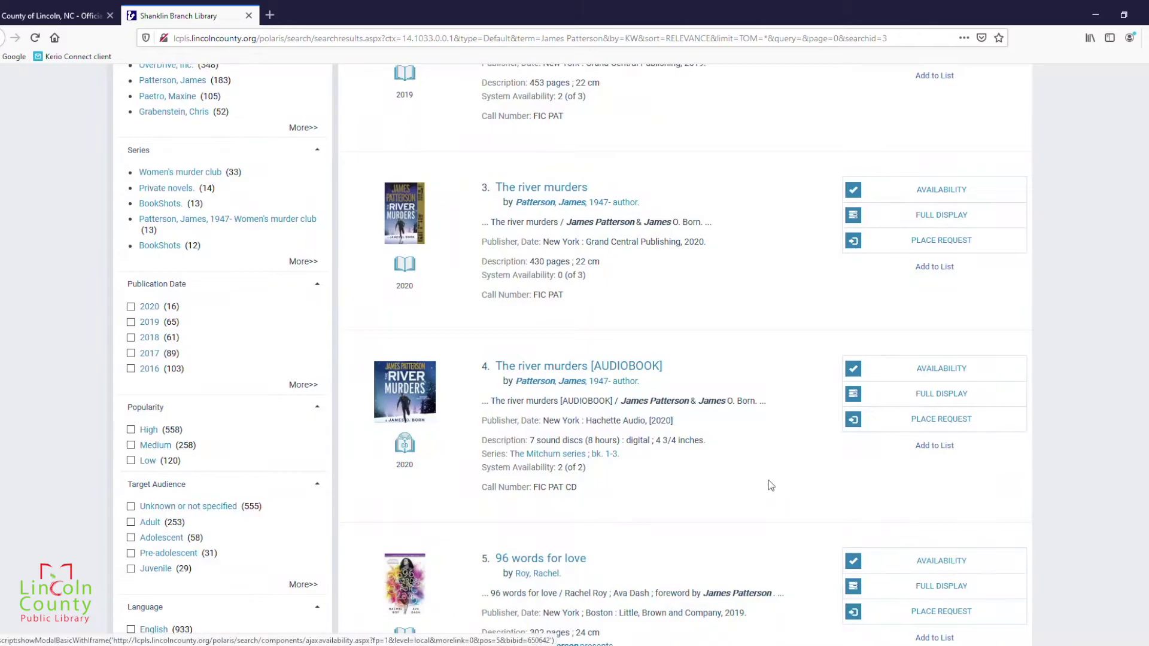
Check the branch availability of The 13-minute murder : thrillers in the search results
scroll(754, 485, up, 6)
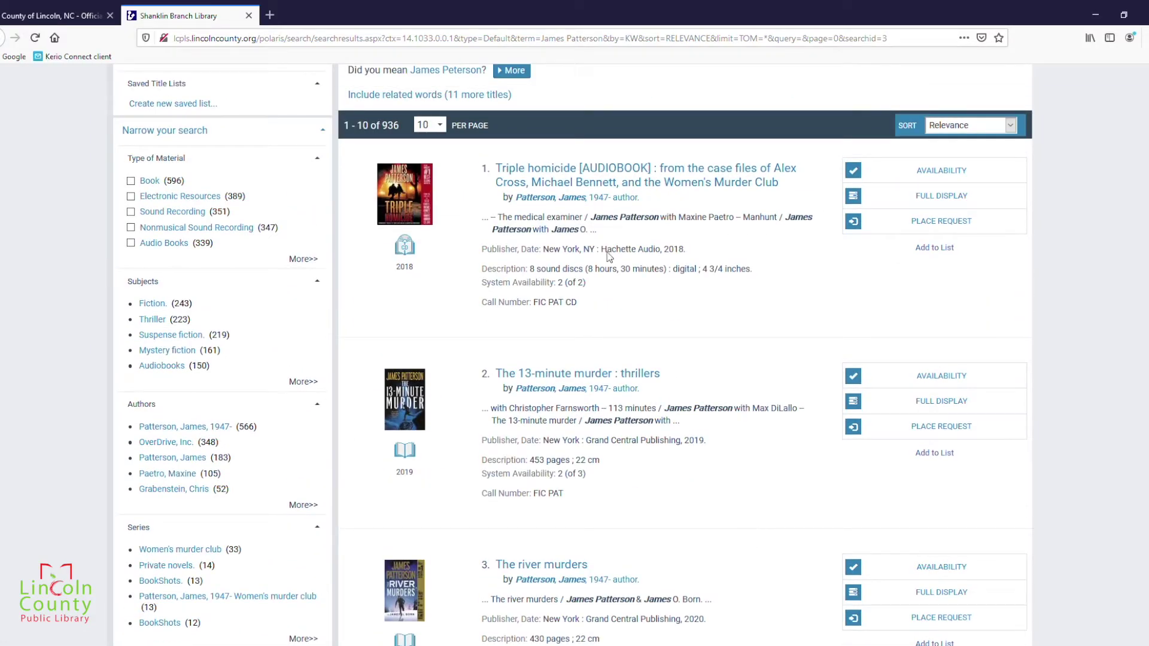
scroll(611, 299, down, 2)
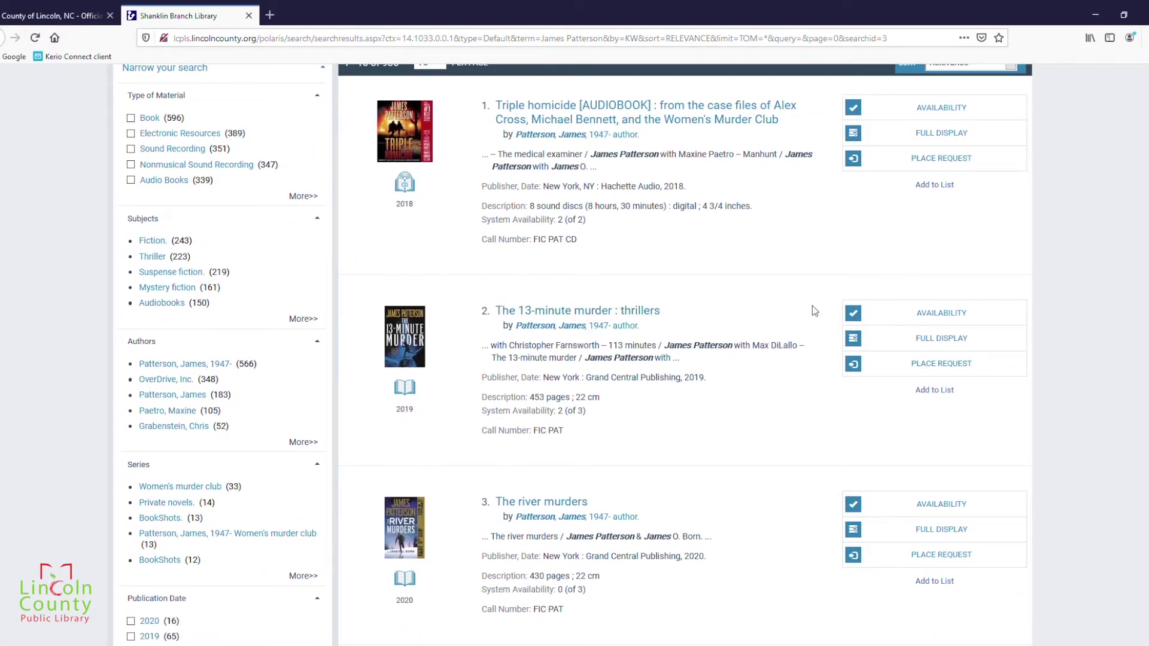
click(904, 314)
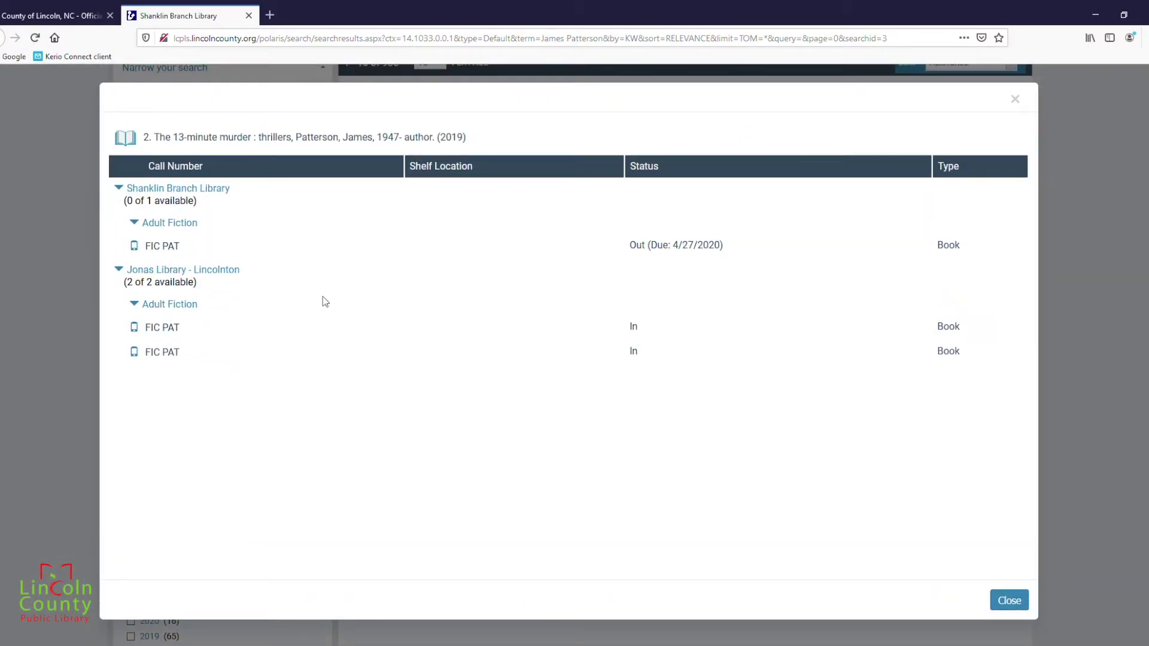
click(1009, 600)
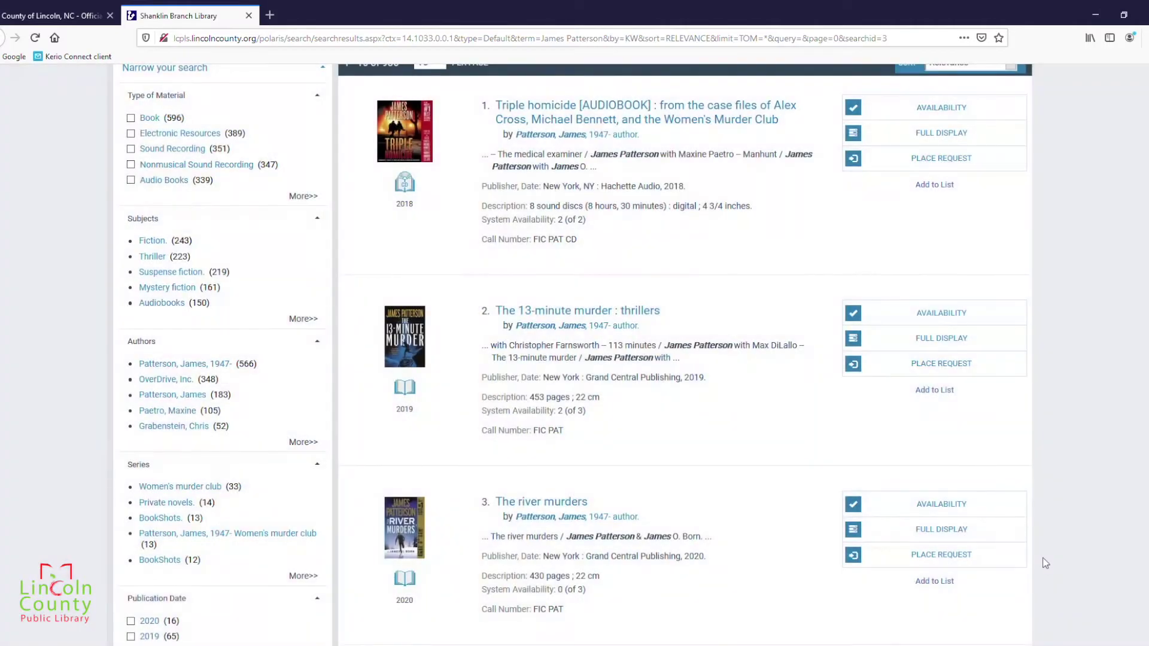
Request The 13-minute murder for pickup at the Shanklin Branch Library, always using that pickup location
click(909, 365)
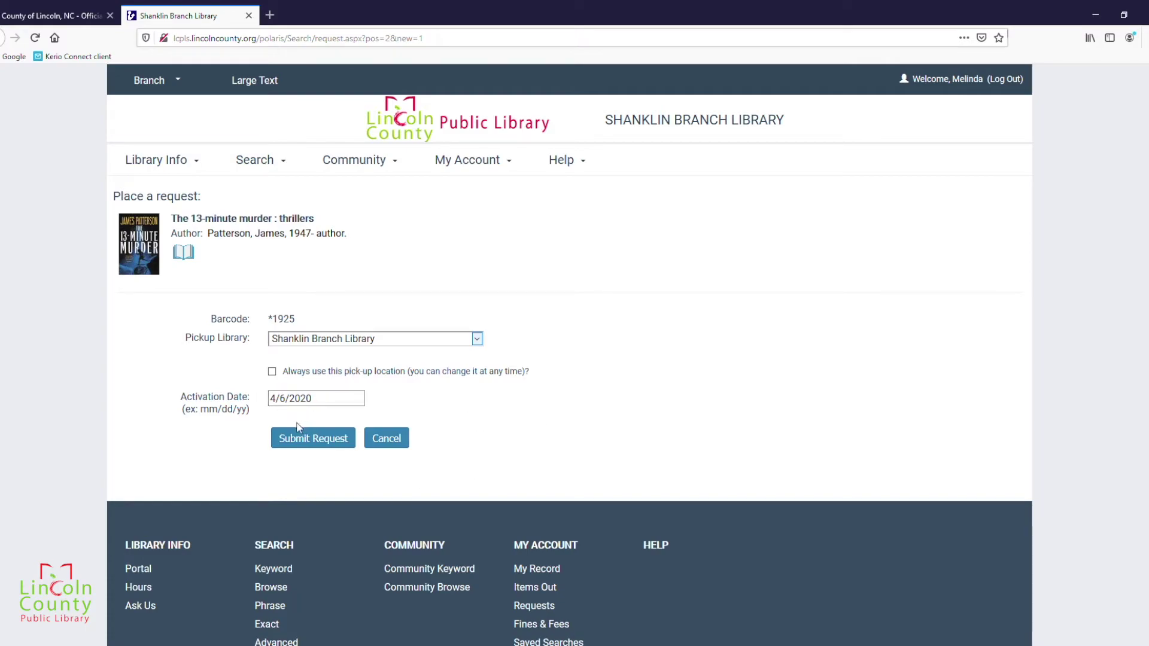
click(272, 373)
click(318, 445)
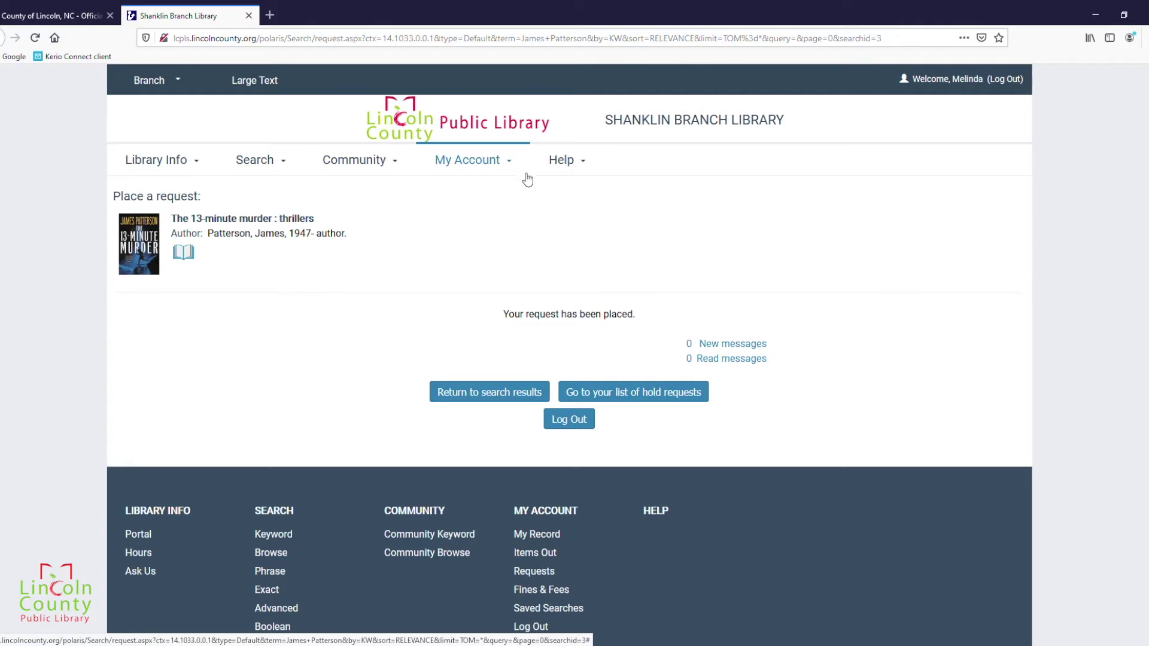
Open the list of hold requests and suspend The 13-minute murder with a new activation date of 05/05/2020
click(637, 398)
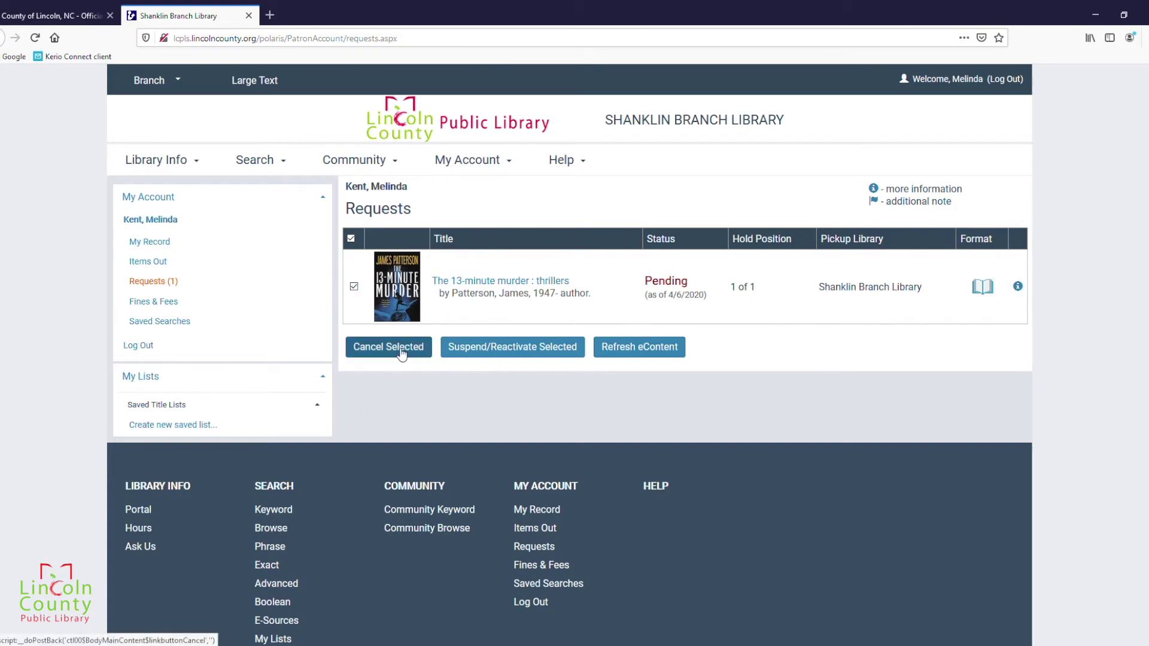
click(523, 353)
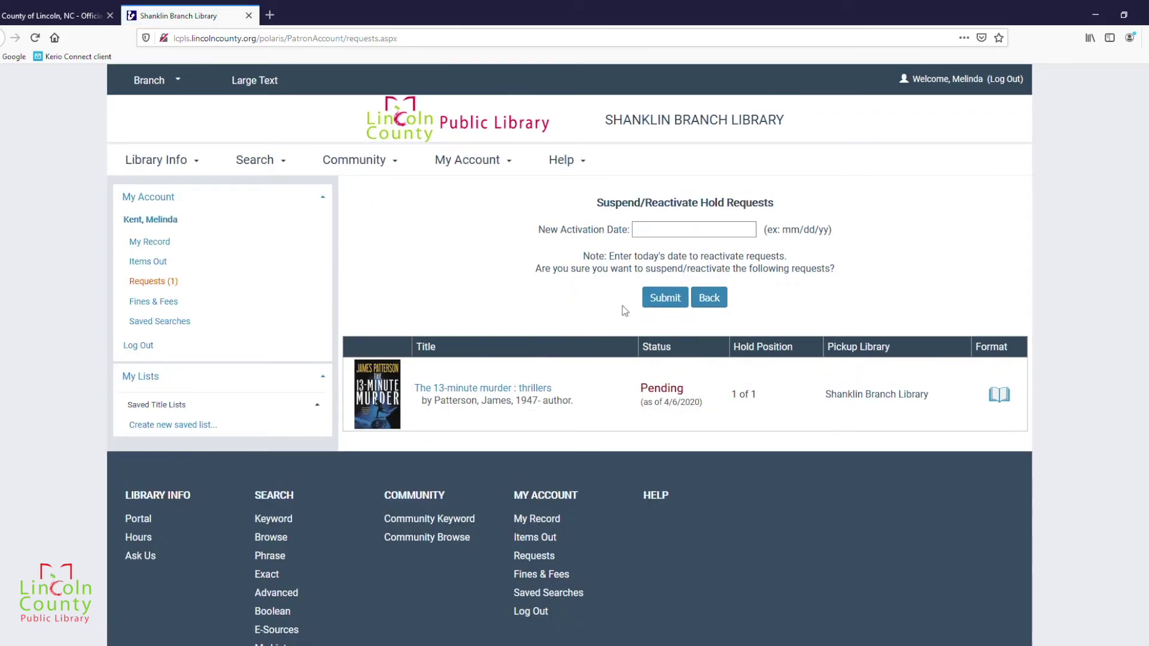
click(683, 228)
text(05/05/2)
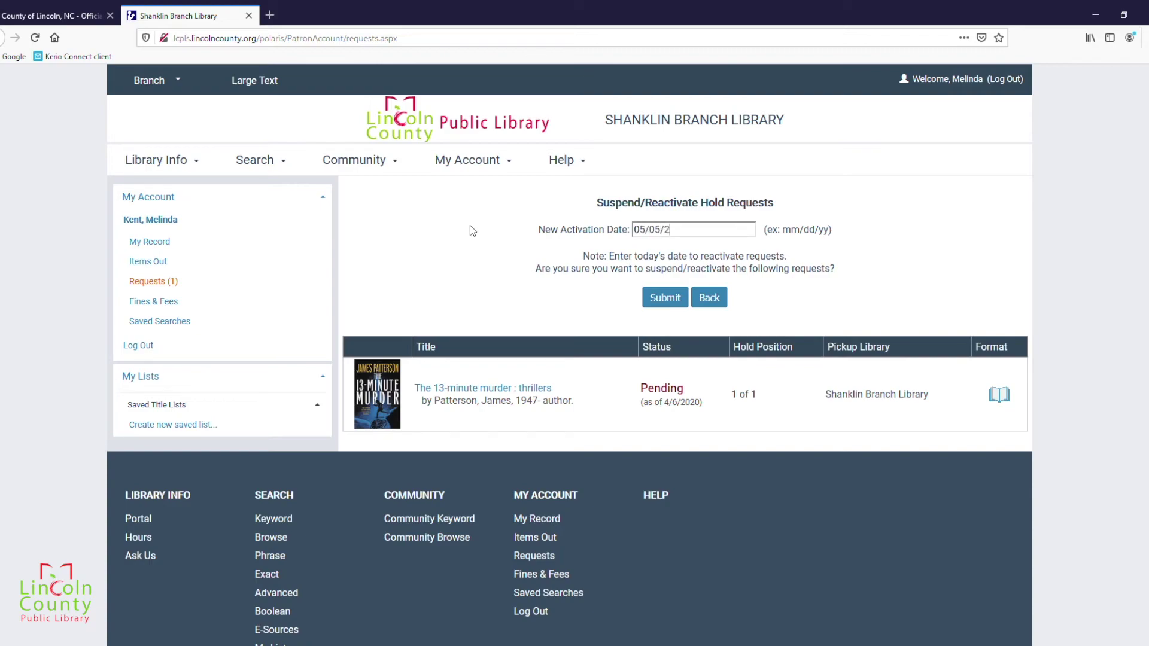
text(020)
click(652, 303)
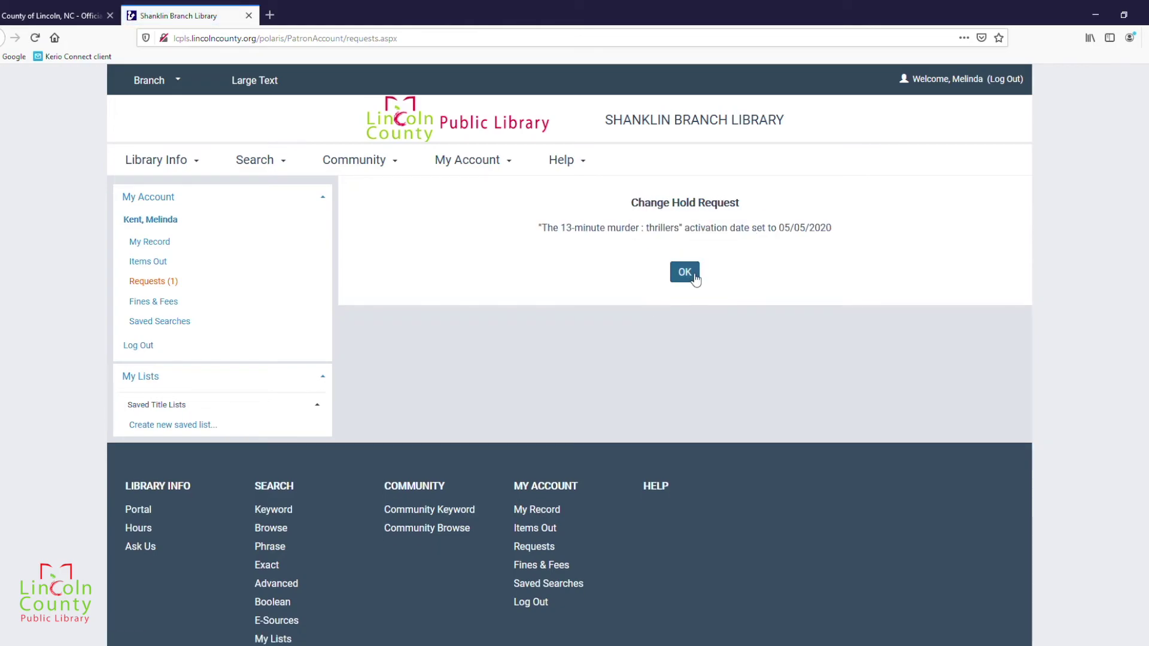
click(694, 275)
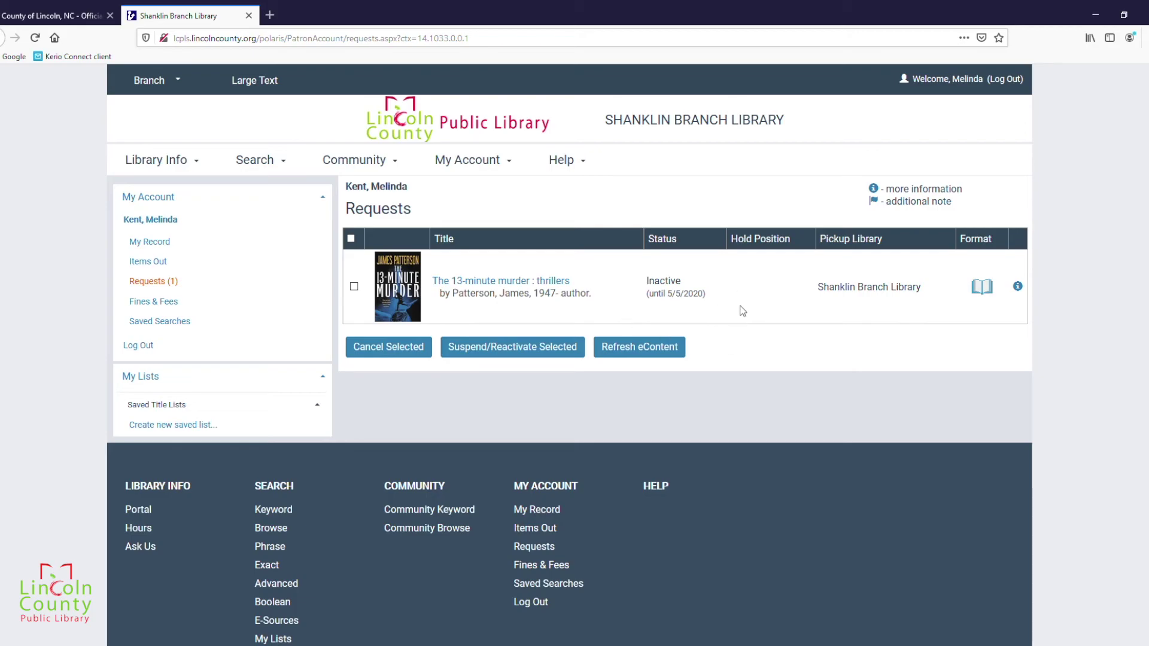
Cancel the hold request for The 13-minute murder in the Requests list
click(351, 238)
click(377, 348)
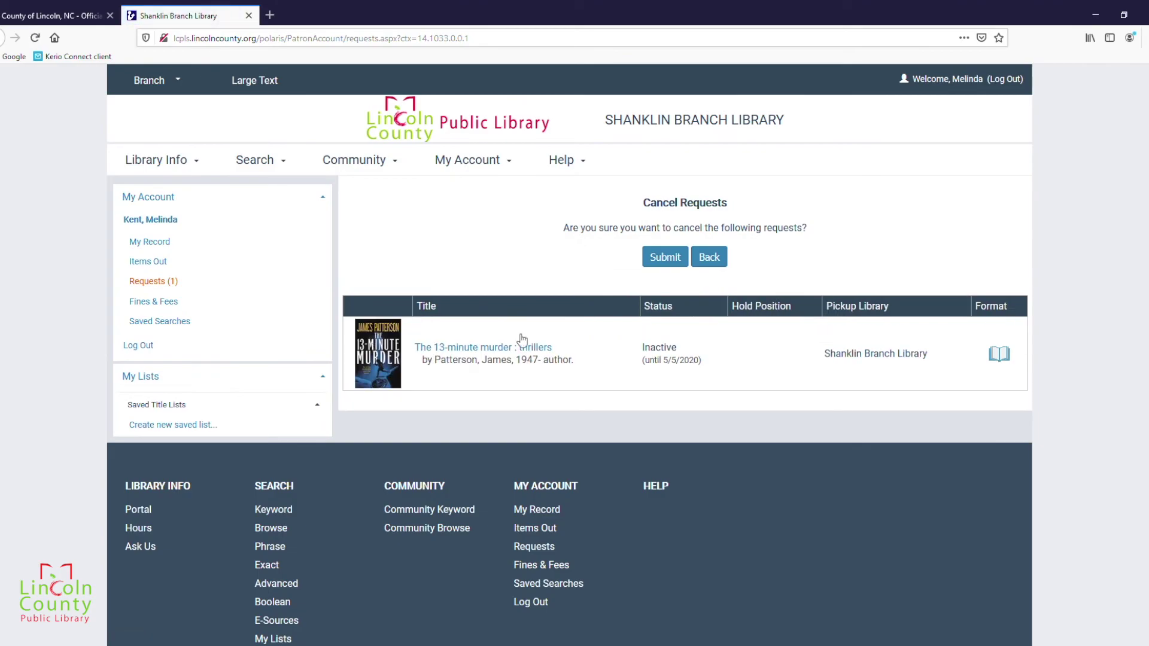
click(664, 257)
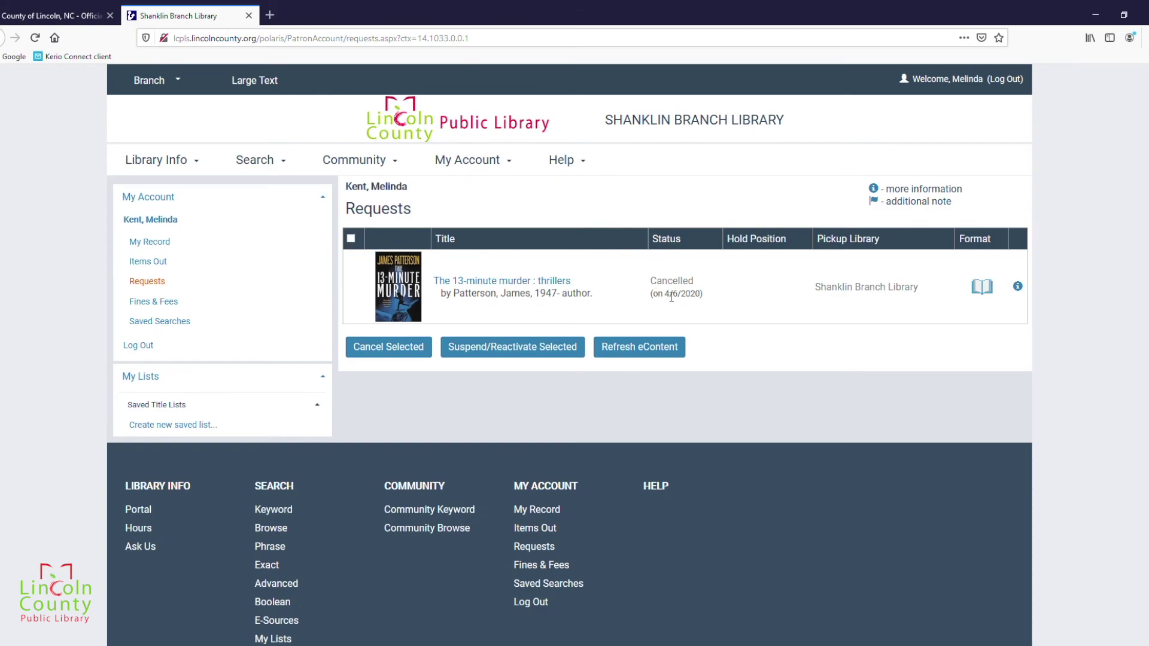
Open the account's Items Out page
click(145, 261)
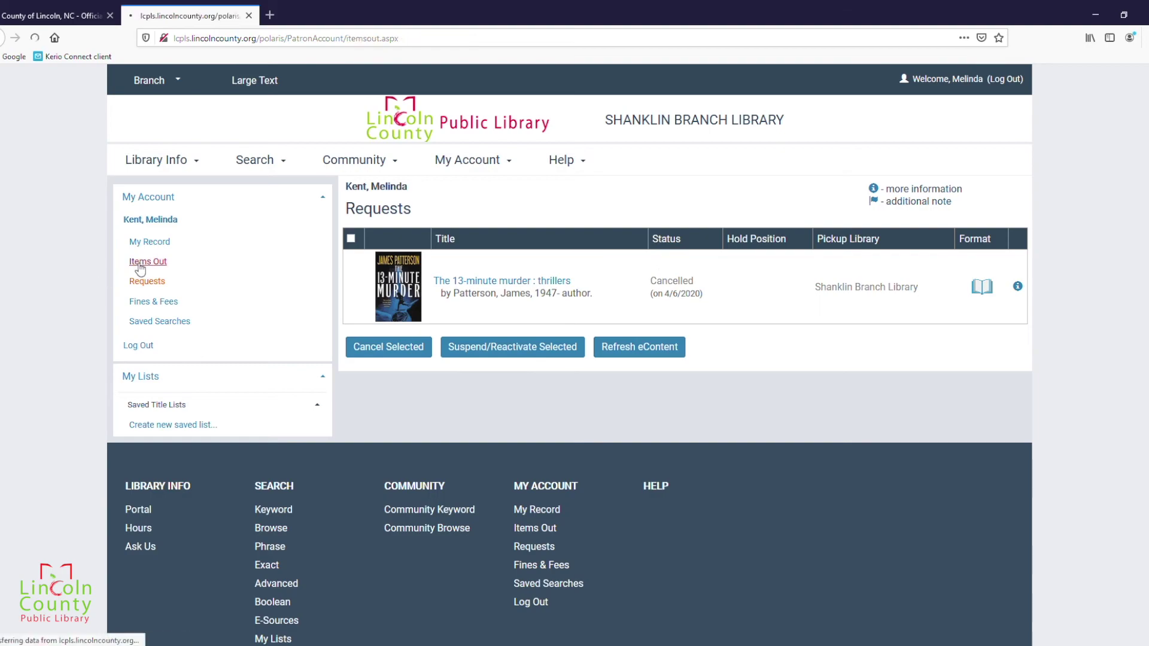